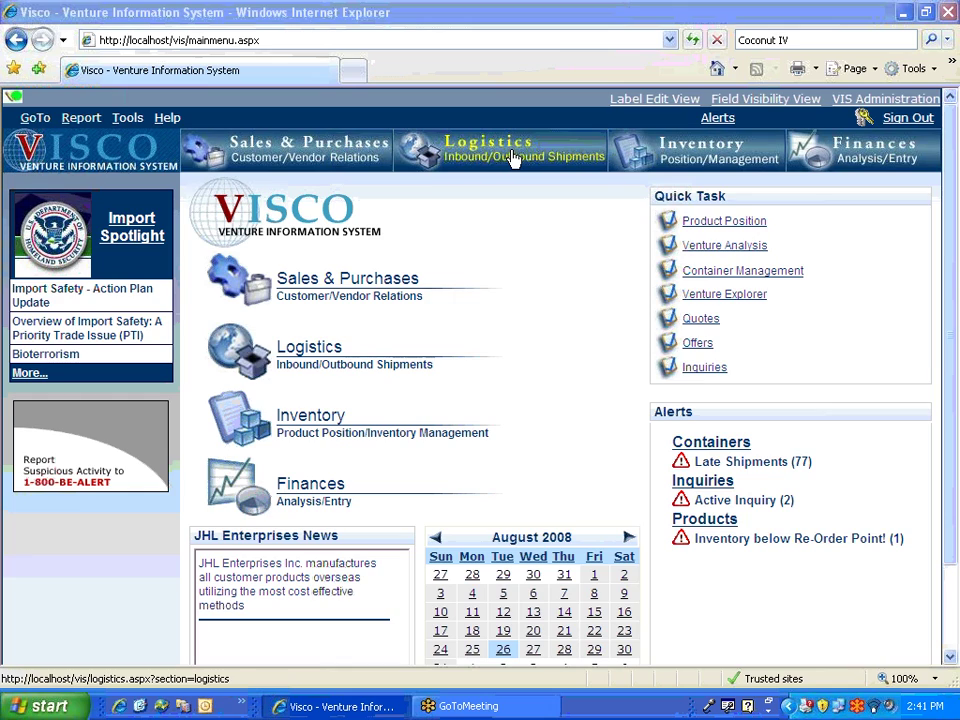
- Open the Sales Orders page in Sales & Purchases to view its order processing functions
{"action": "left_click", "coordinate": [375, 281]}
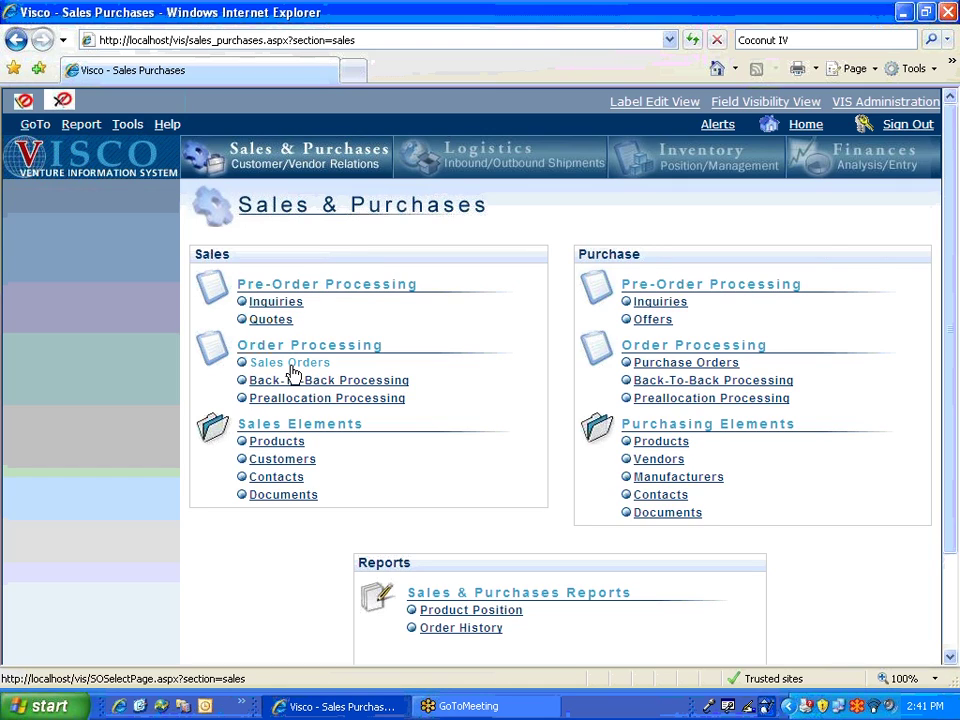
{"action": "left_click", "coordinate": [291, 366]}
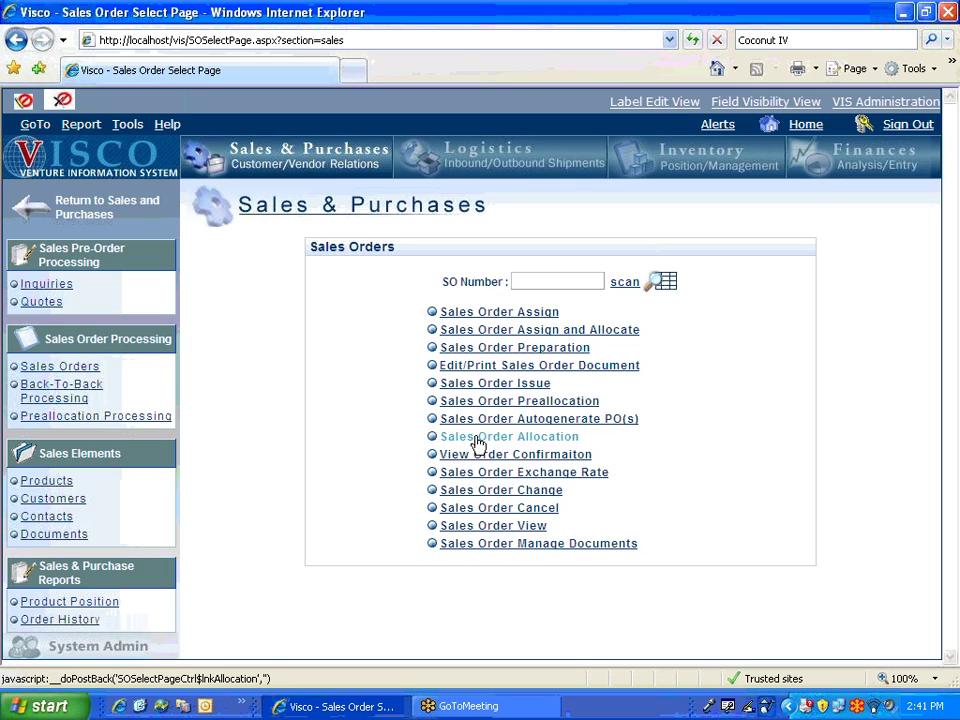
- Open Logistics Inventory Allocation for the most recent 3 Brothers sales order, sorting the sales order list by date
{"action": "left_click", "coordinate": [484, 168]}
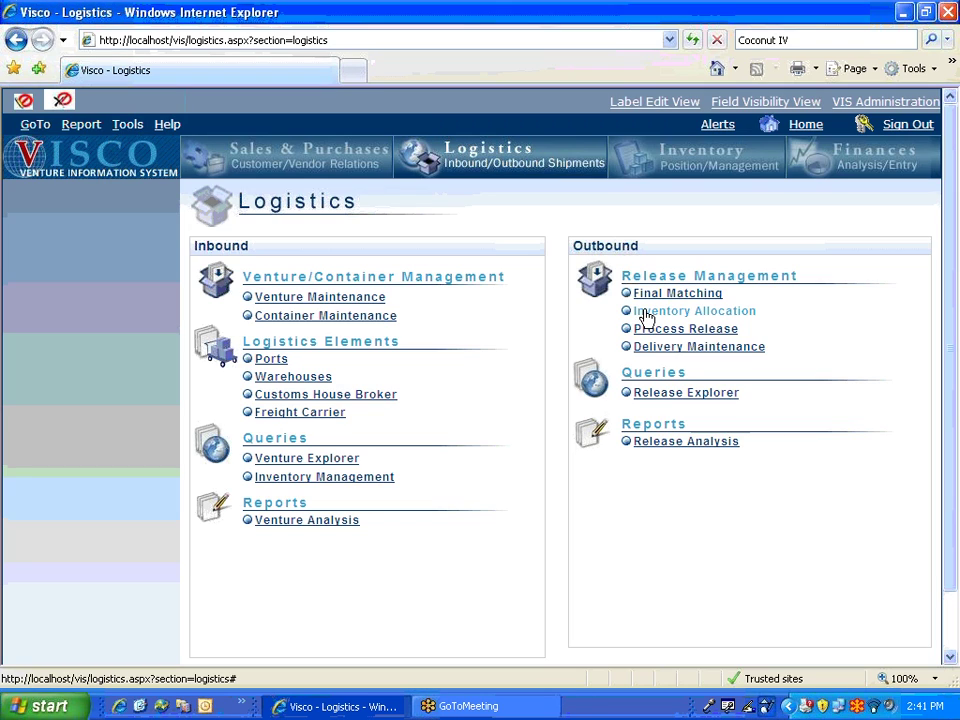
{"action": "left_click", "coordinate": [646, 317]}
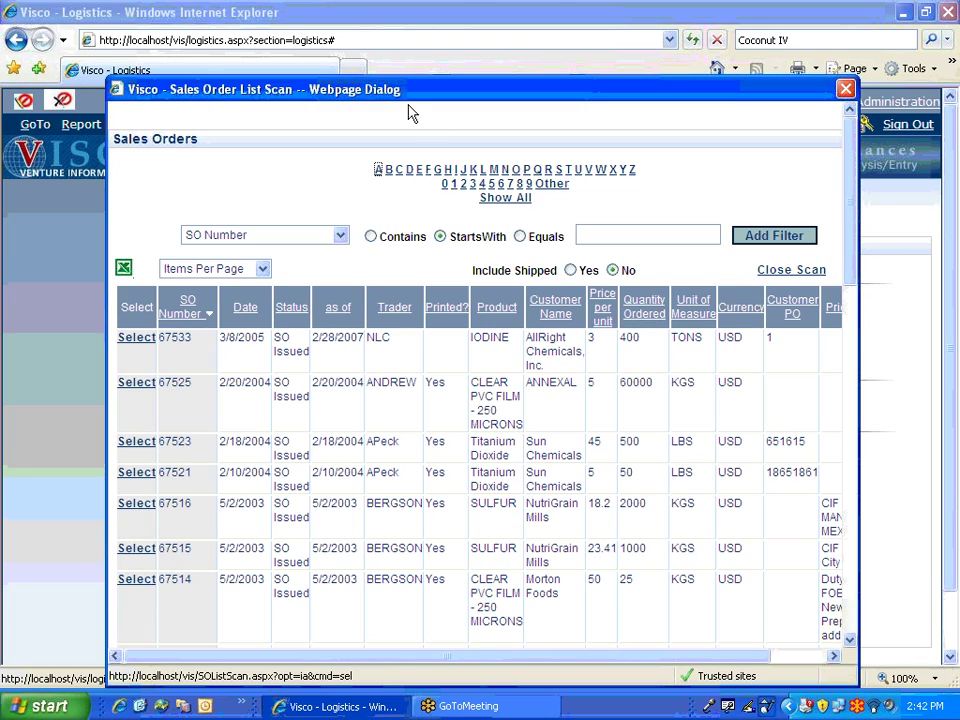
{"action": "left_click", "coordinate": [252, 312]}
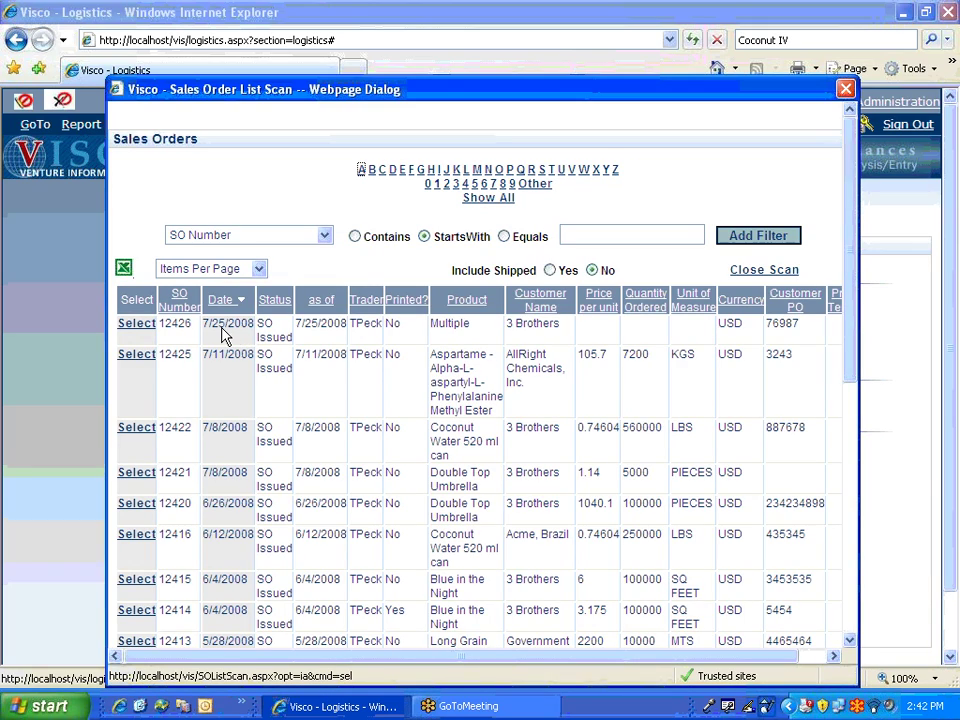
{"action": "left_click", "coordinate": [130, 327]}
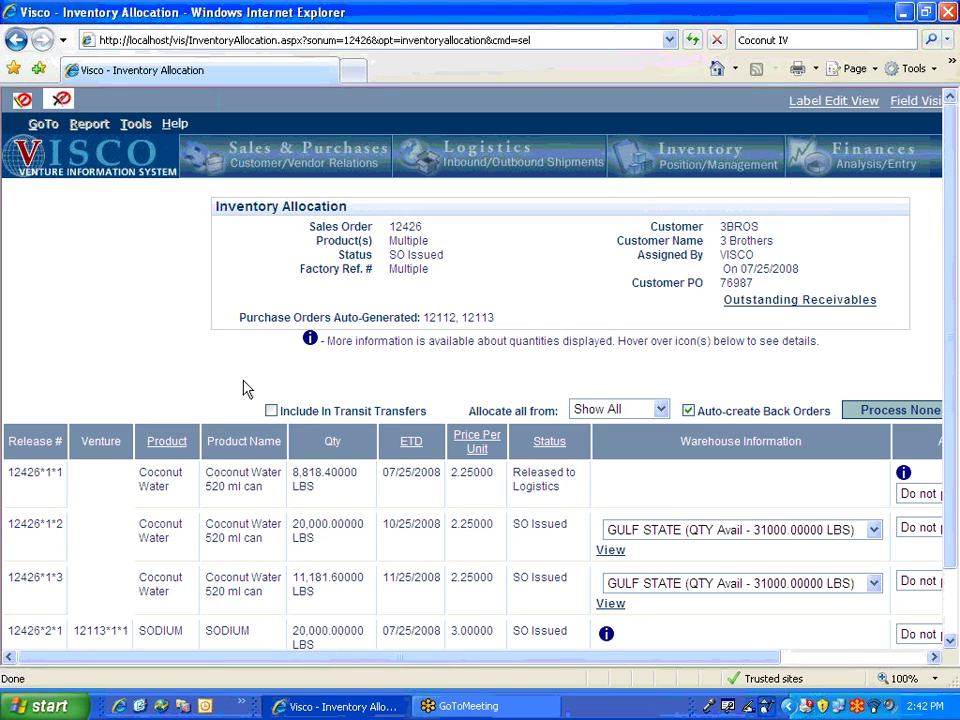
- Examine the sales order's release lines, including the first line's status and the second line's release number
{"action": "scroll", "coordinate": [232, 405], "scroll_direction": "down", "scroll_amount": 2}
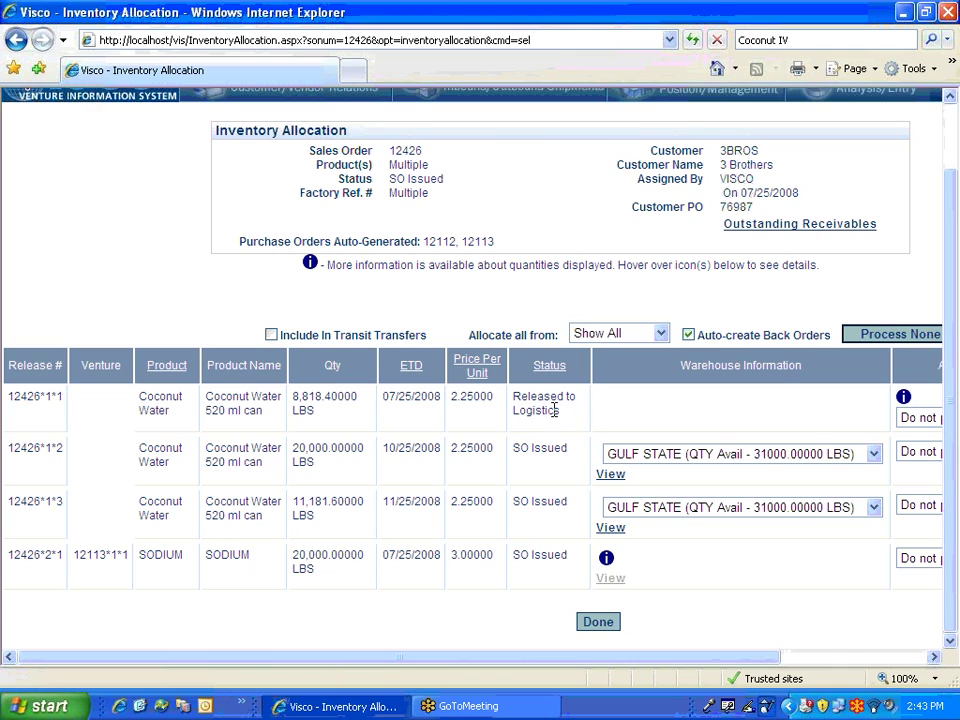
{"action": "left_click_drag", "start_coordinate": [558, 410], "coordinate": [507, 400]}
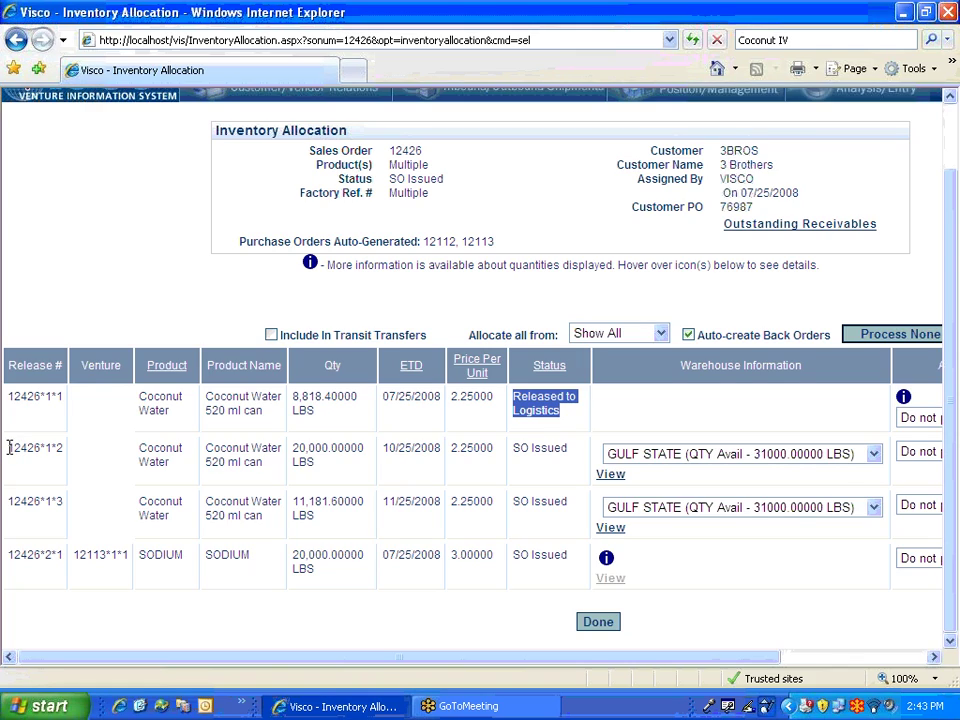
{"action": "left_click_drag", "start_coordinate": [8, 448], "coordinate": [63, 448]}
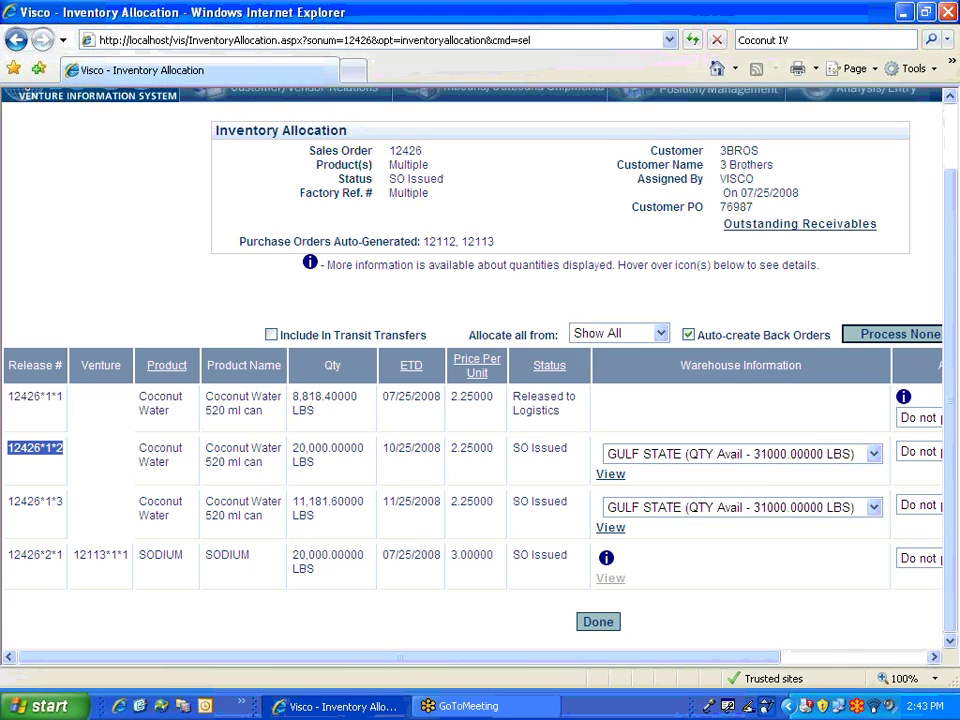
{"action": "double_click", "coordinate": [18, 450]}
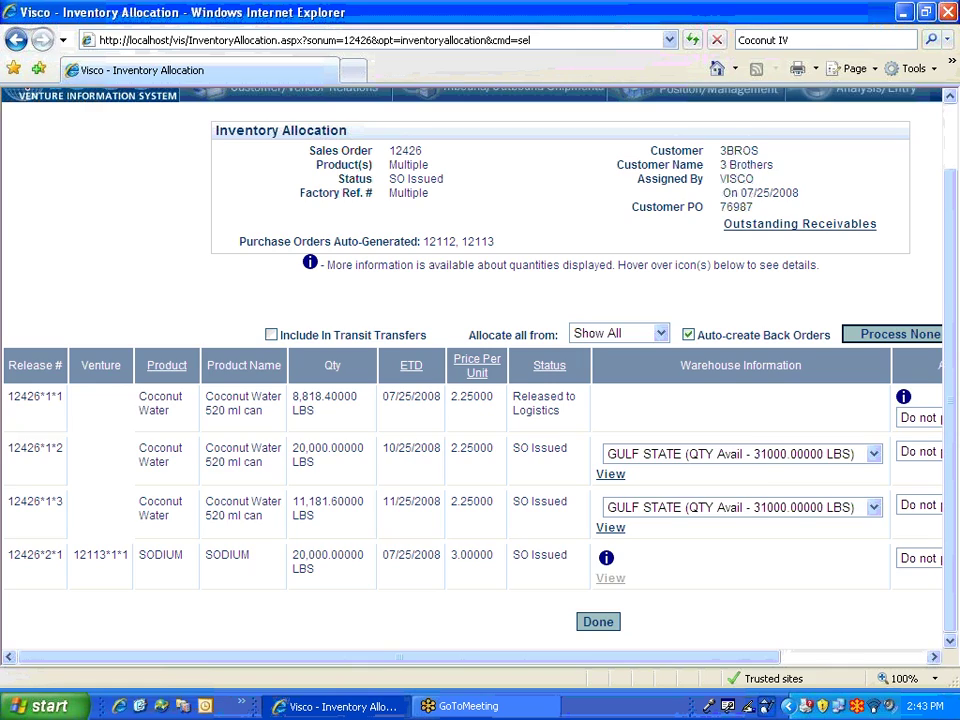
{"action": "left_click", "coordinate": [48, 447]}
{"action": "double_click", "coordinate": [59, 448]}
- Set the 20,000 LBS Coconut Water release line to the NATIONWIDE warehouse with the Final Match action
{"action": "left_click_drag", "start_coordinate": [440, 668], "coordinate": [548, 670]}
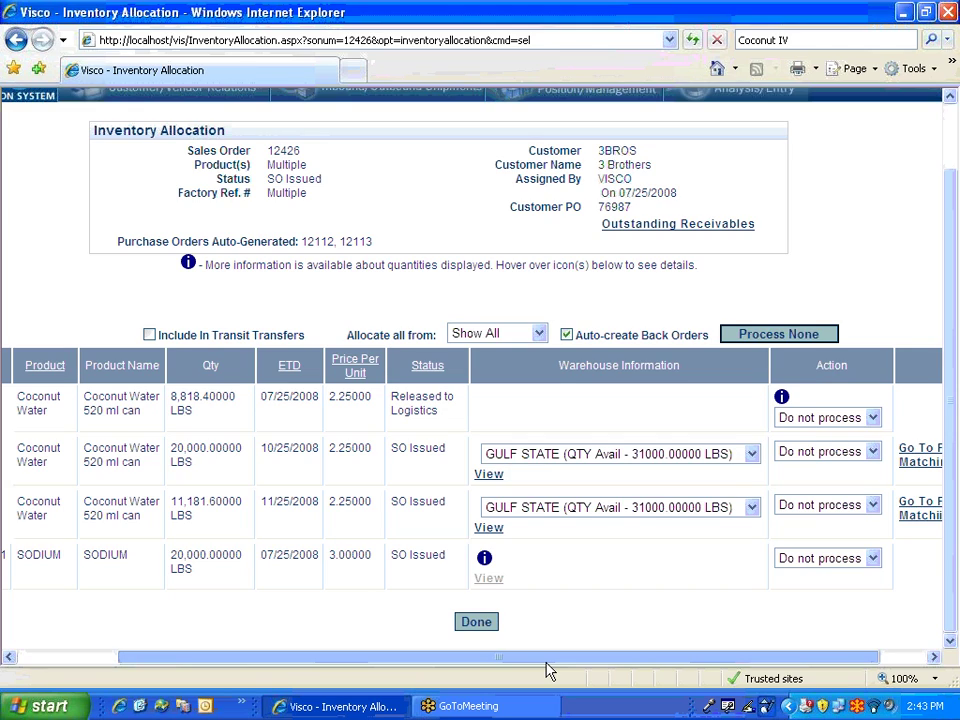
{"action": "left_click_drag", "start_coordinate": [548, 672], "coordinate": [577, 671]}
{"action": "left_click", "coordinate": [600, 454]}
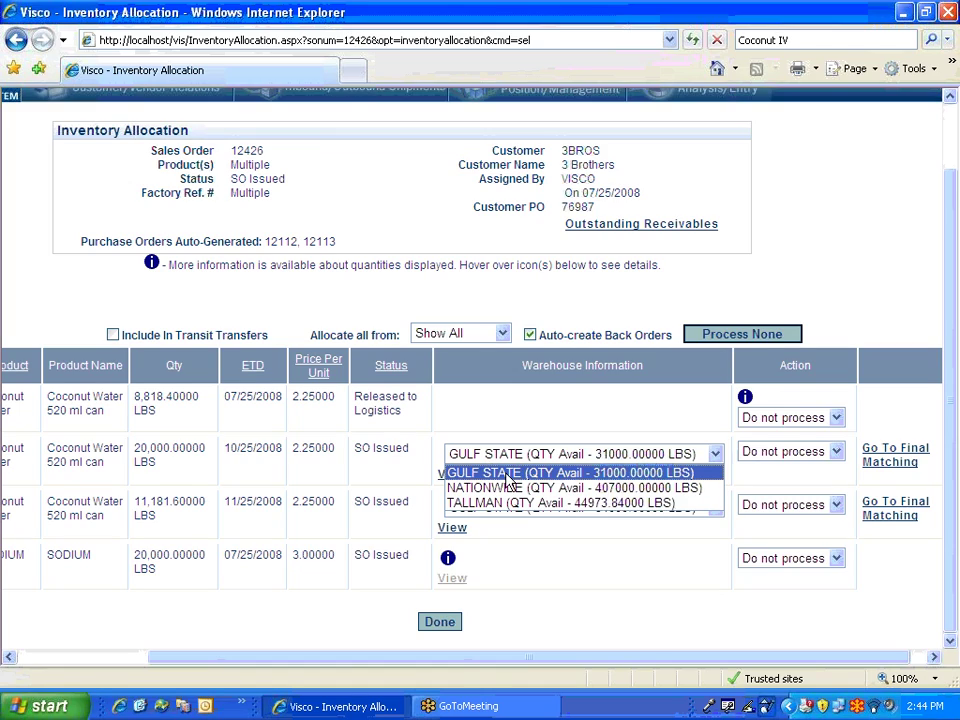
{"action": "left_click", "coordinate": [587, 489]}
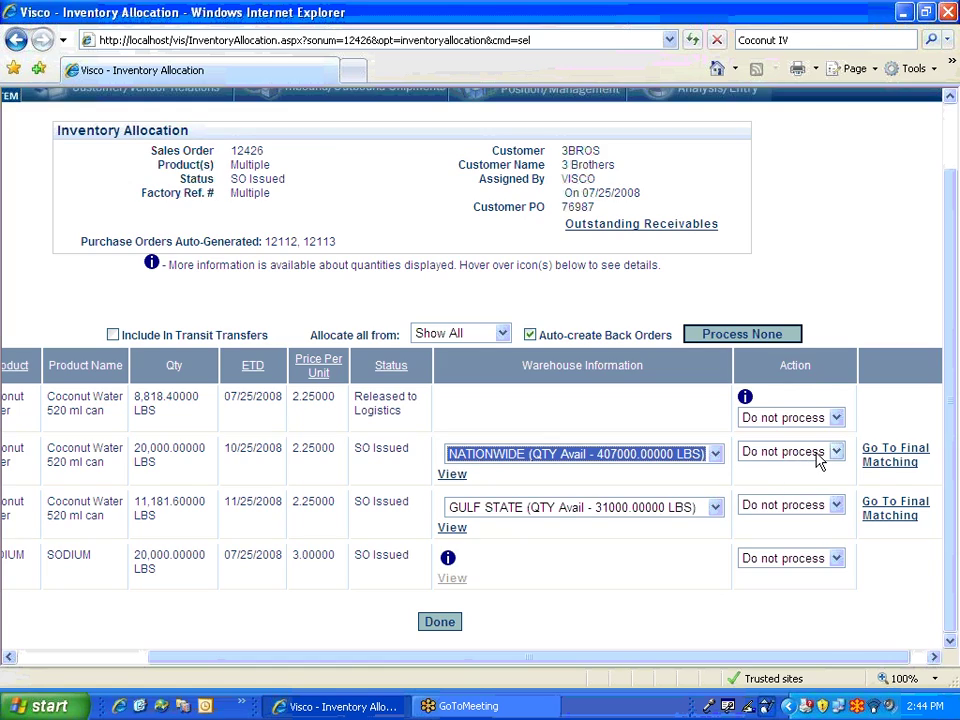
{"action": "left_click", "coordinate": [784, 461]}
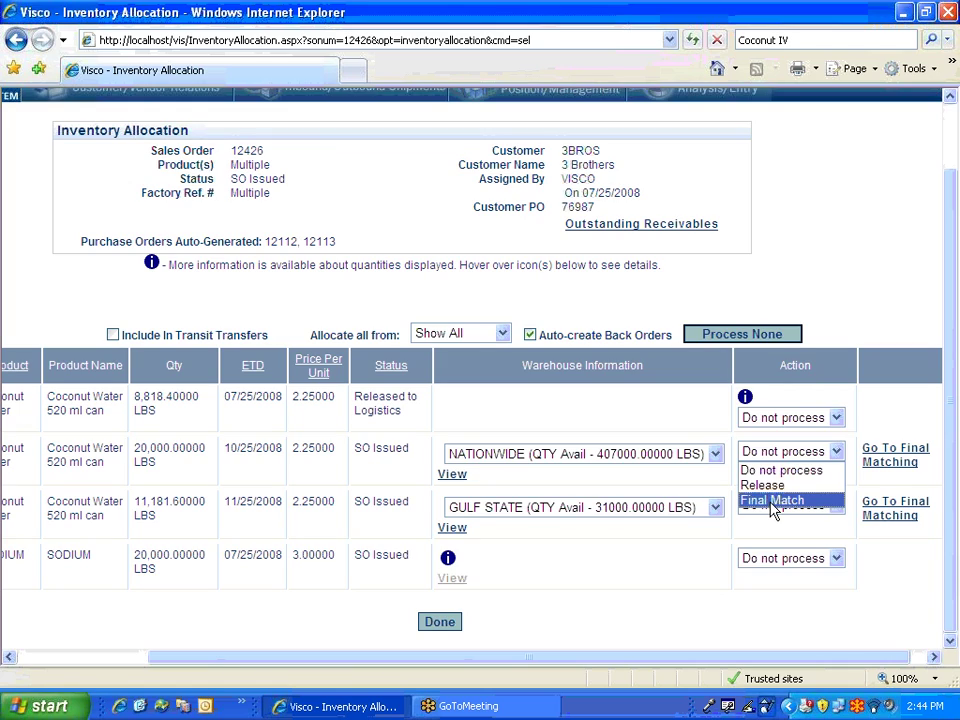
{"action": "left_click", "coordinate": [772, 500]}
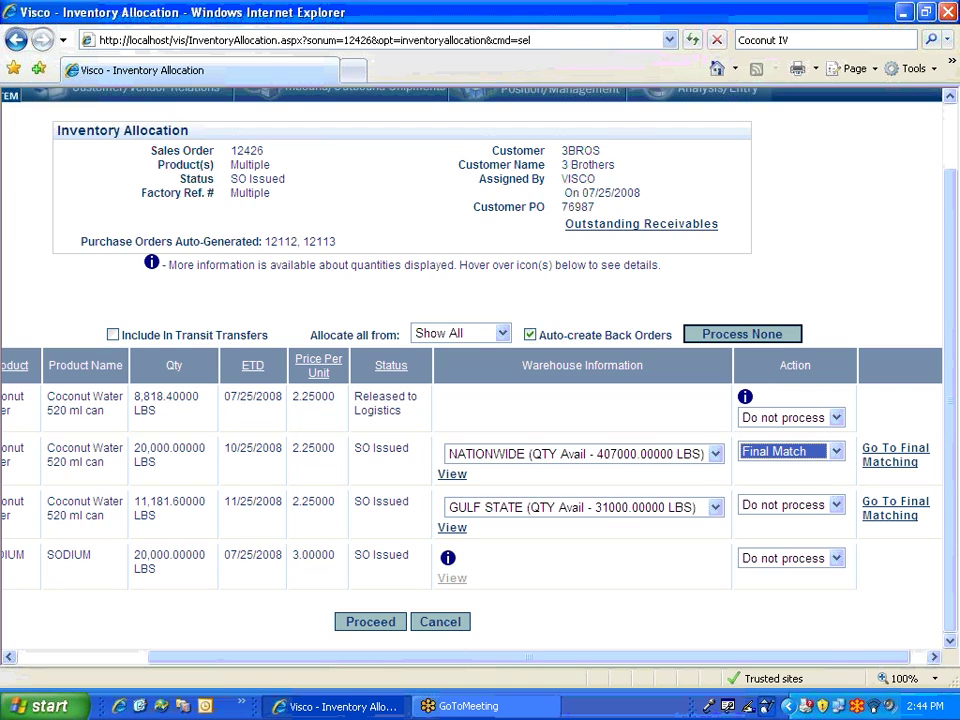
{"action": "left_click_drag", "start_coordinate": [293, 657], "coordinate": [456, 675]}
{"action": "left_click", "coordinate": [763, 458]}
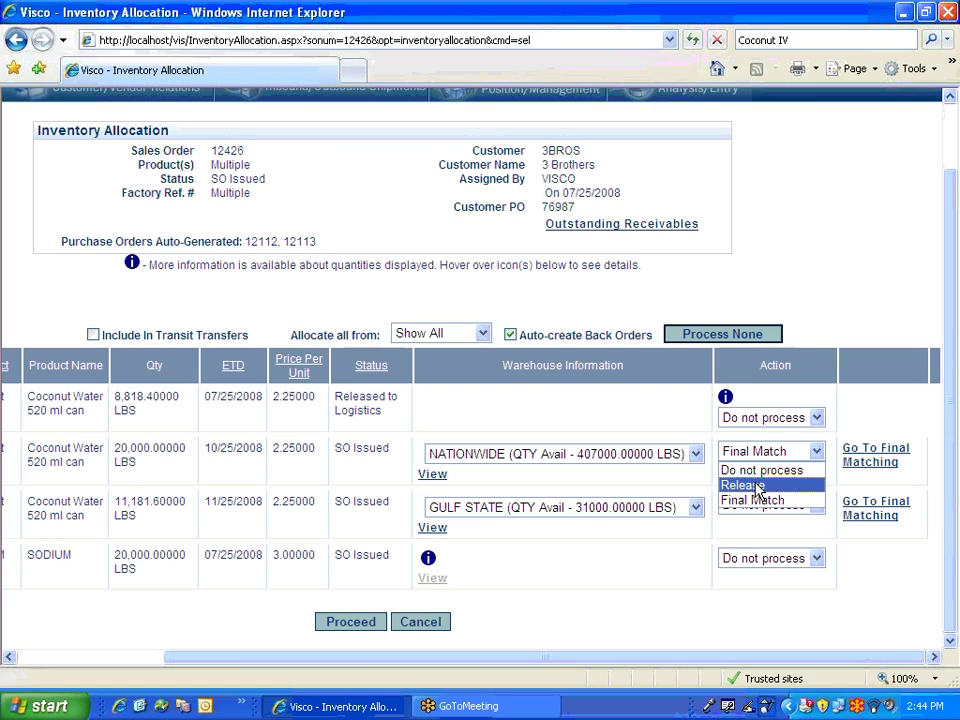
{"action": "left_click", "coordinate": [691, 485]}
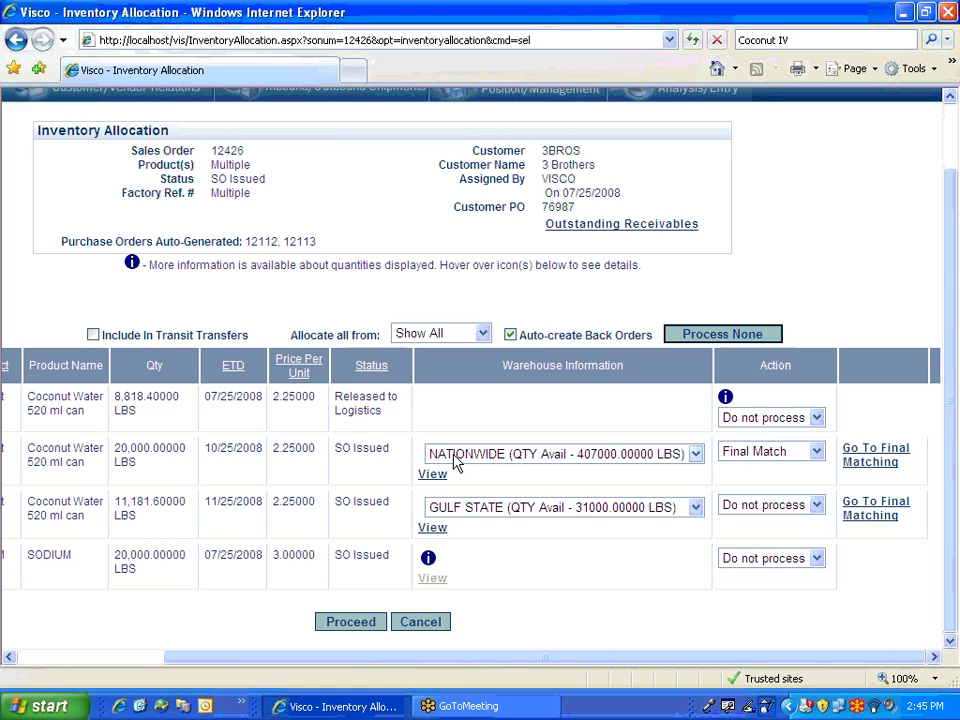
- View the available venture portions for the 20,000 LBS Coconut Water line, allocate CALCHINA lot 1 (1 drum at 32600 LBS), and save the match
{"action": "left_click", "coordinate": [432, 478]}
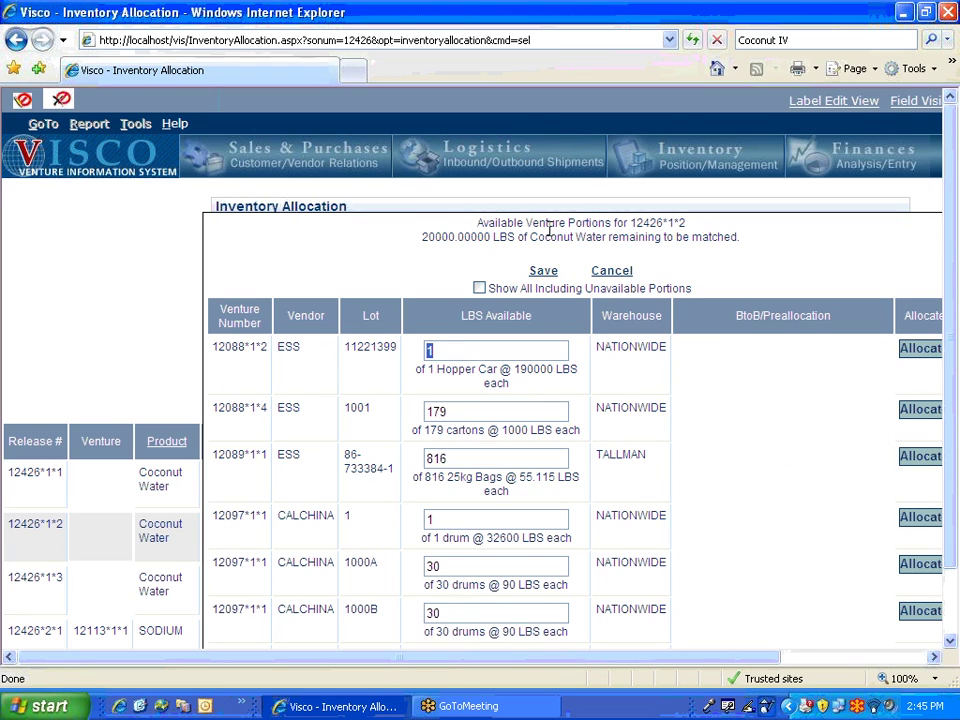
{"action": "left_click_drag", "start_coordinate": [553, 221], "coordinate": [390, 107]}
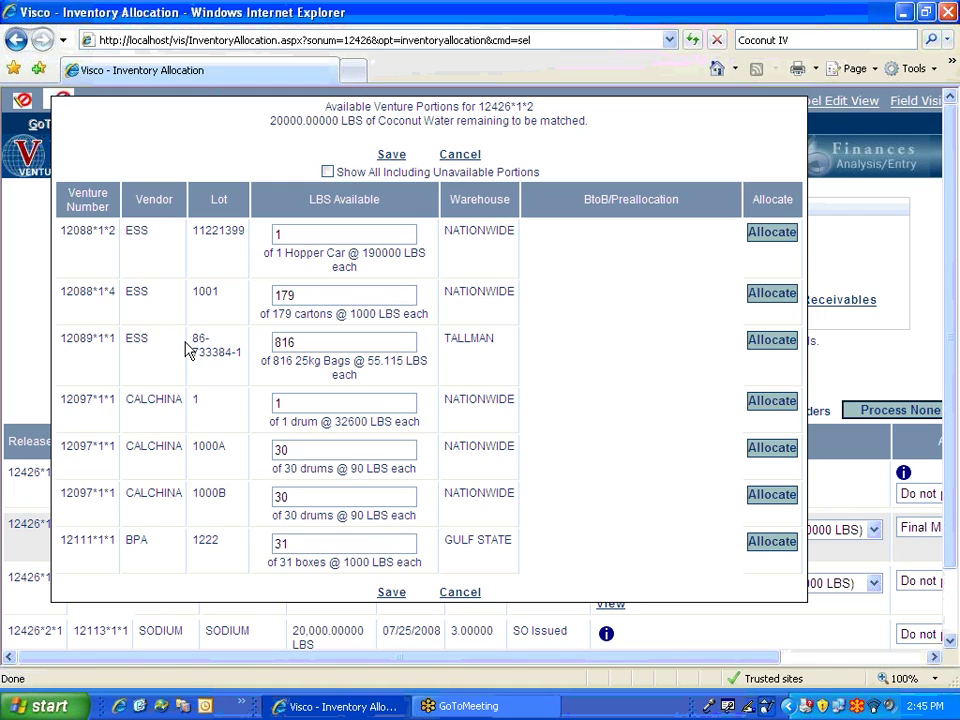
{"action": "left_click", "coordinate": [303, 233]}
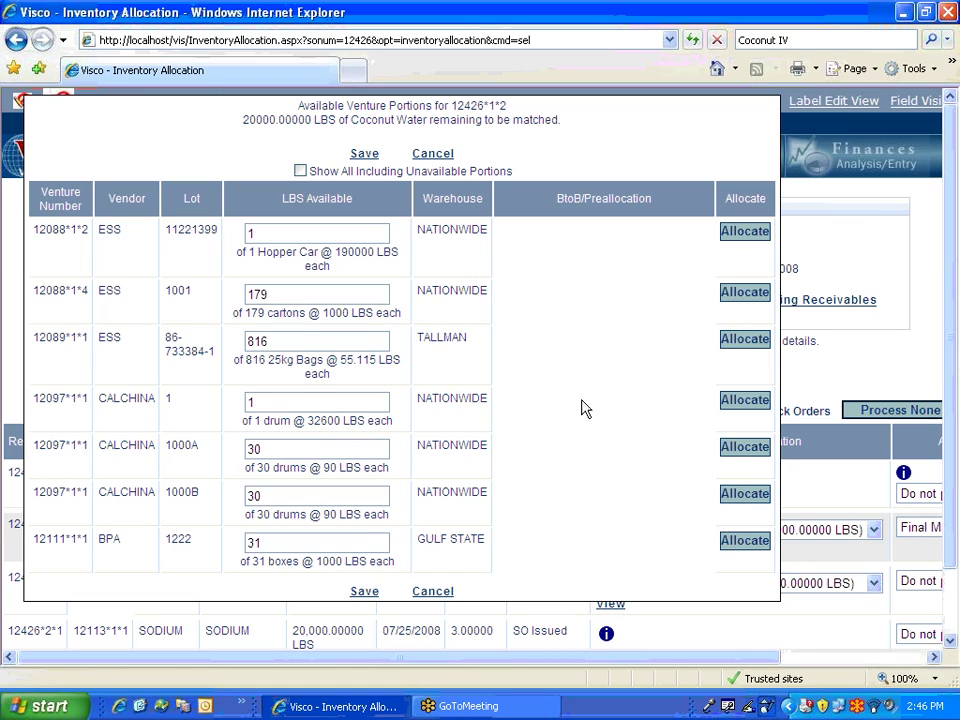
{"action": "left_click", "coordinate": [757, 406]}
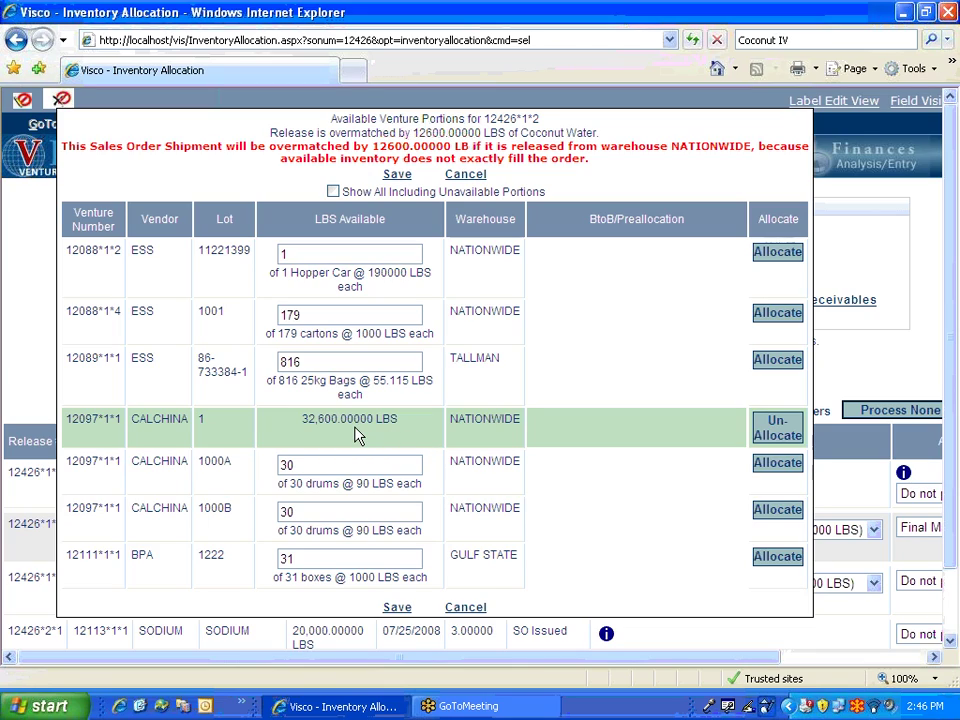
{"action": "left_click", "coordinate": [397, 175]}
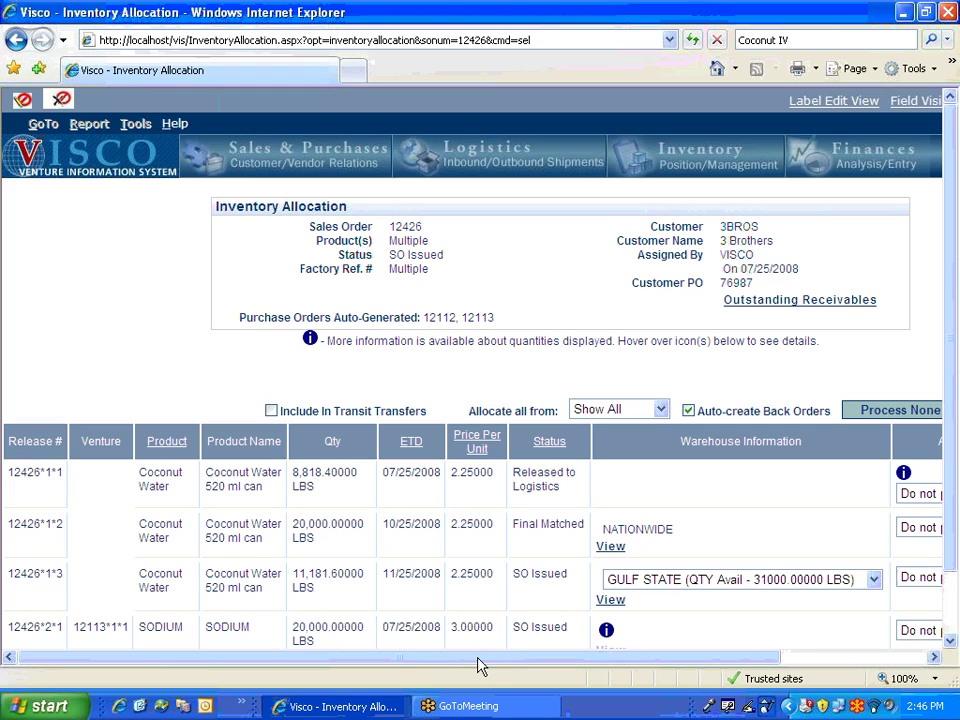
- Check the final-matched Coconut Water line's status and set its action to Release
{"action": "left_click_drag", "start_coordinate": [482, 664], "coordinate": [520, 634]}
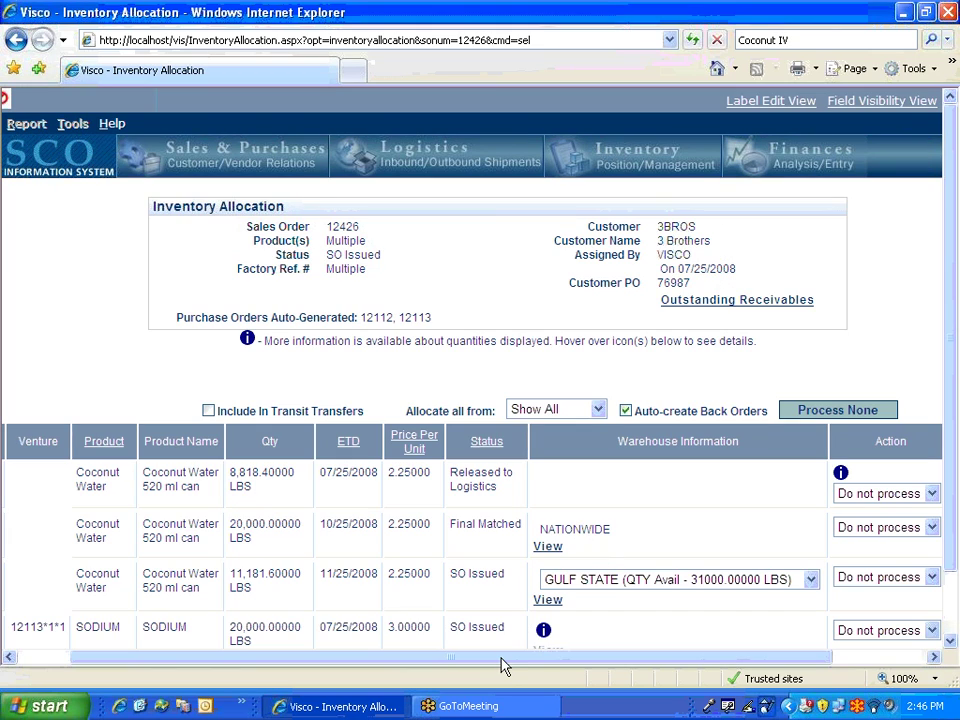
{"action": "left_click_drag", "start_coordinate": [504, 657], "coordinate": [453, 658]}
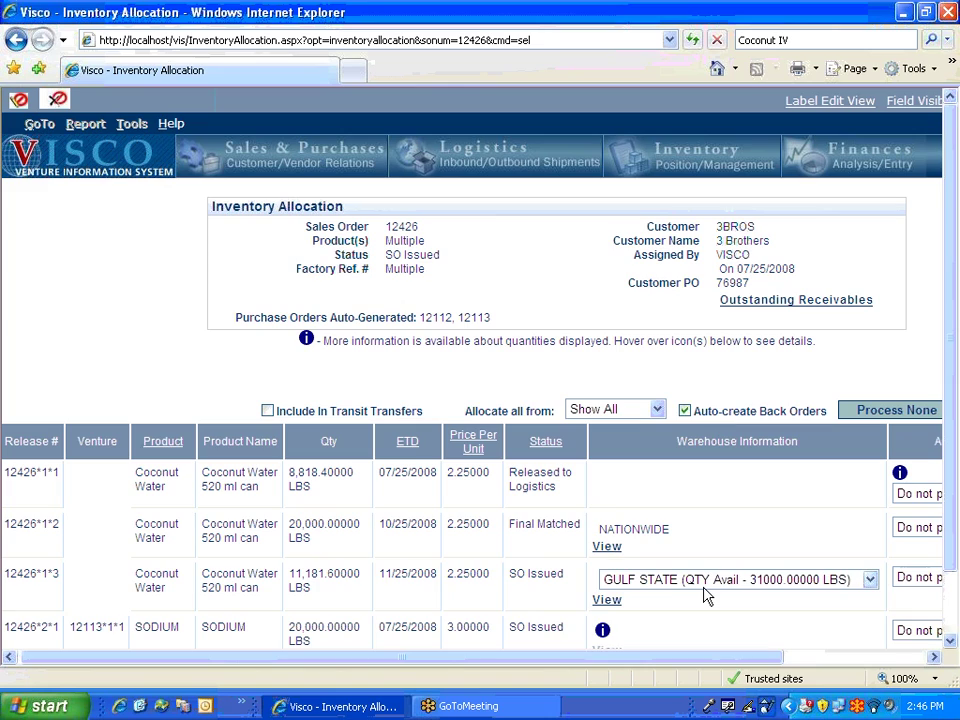
{"action": "left_click_drag", "start_coordinate": [681, 657], "coordinate": [732, 657]}
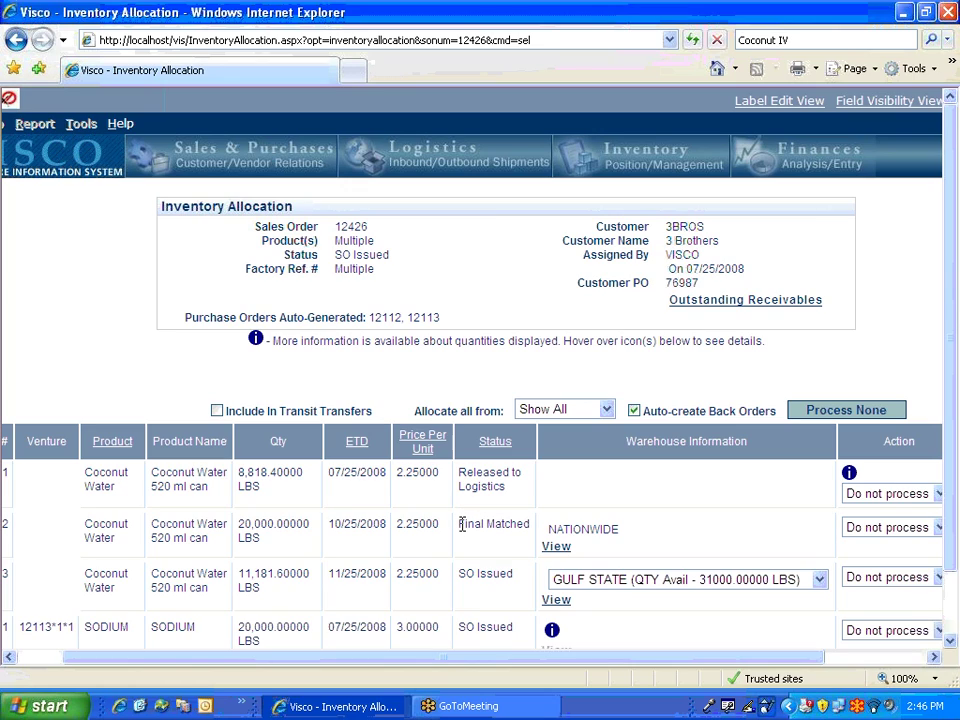
{"action": "left_click_drag", "start_coordinate": [460, 524], "coordinate": [530, 524]}
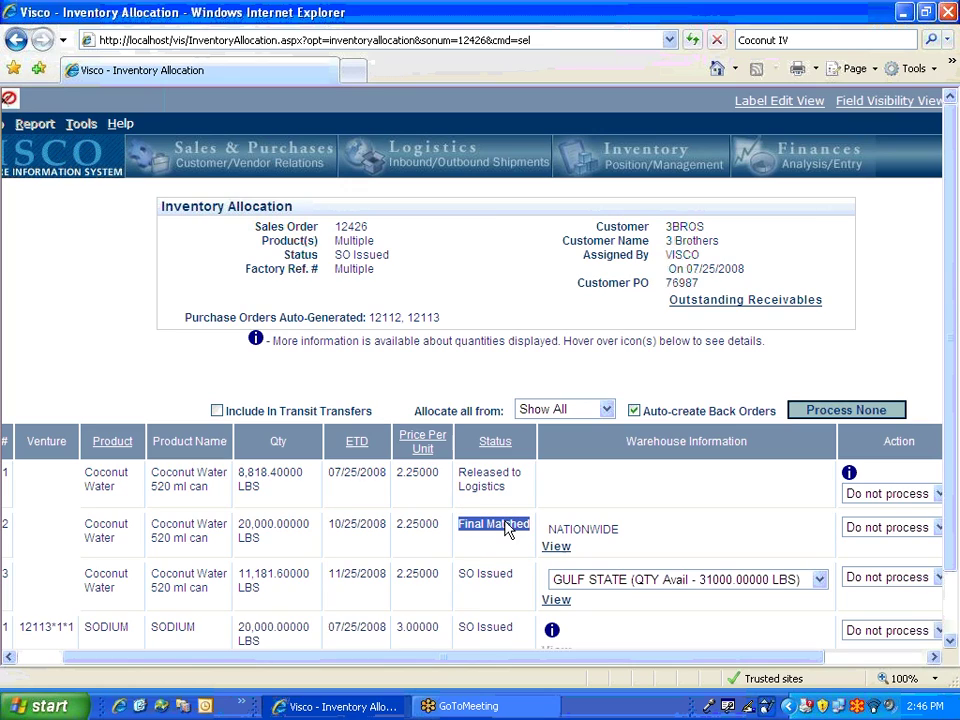
{"action": "left_click_drag", "start_coordinate": [500, 660], "coordinate": [562, 660]}
{"action": "left_click", "coordinate": [806, 532]}
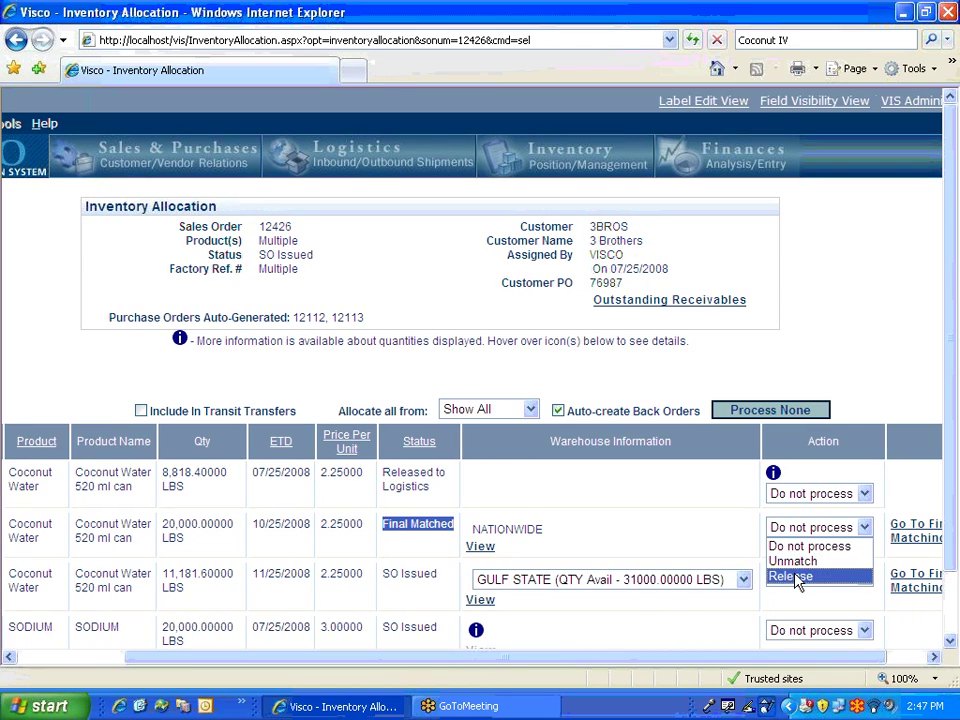
{"action": "left_click", "coordinate": [790, 577]}
{"action": "scroll", "coordinate": [645, 506], "scroll_direction": "down", "scroll_amount": 1}
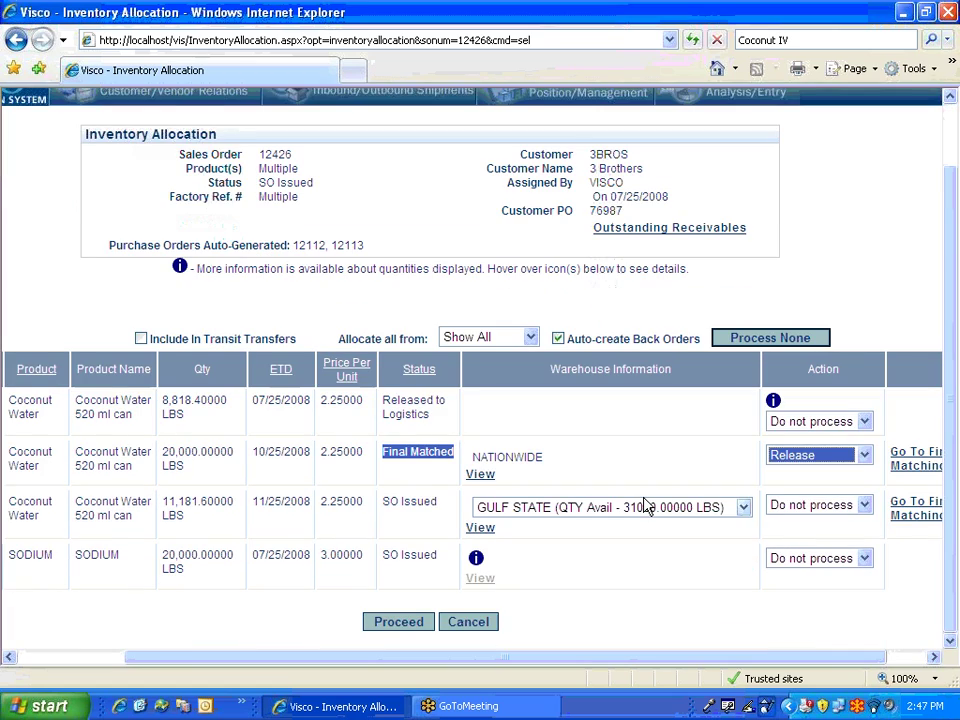
- Unmatch the final-matched 20,000 LBS Coconut Water line and process the change
{"action": "left_click", "coordinate": [770, 462]}
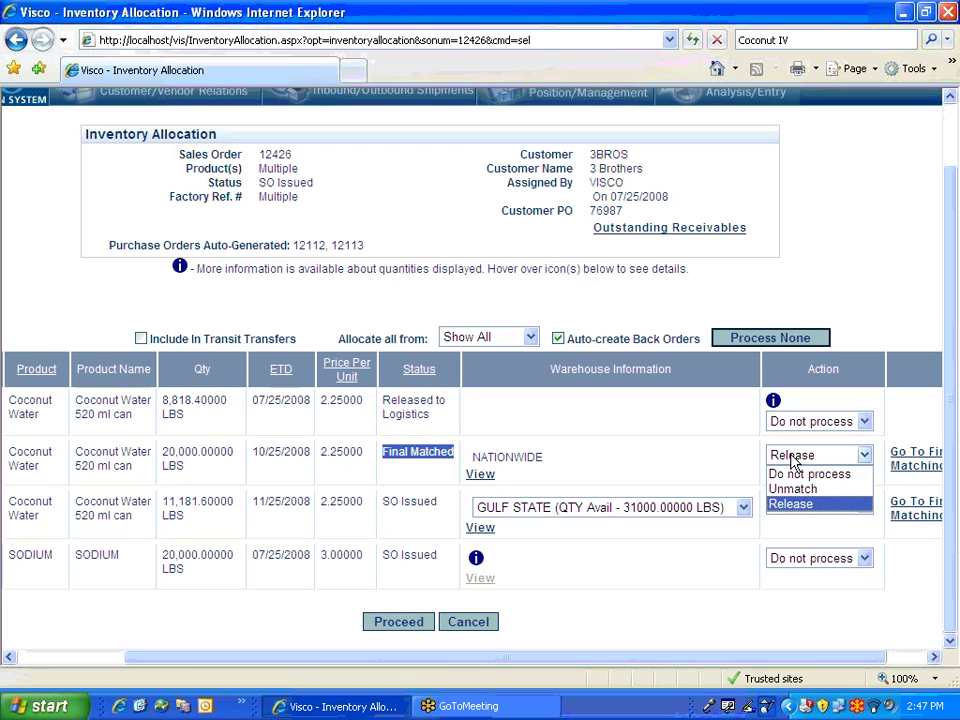
{"action": "left_click", "coordinate": [784, 489]}
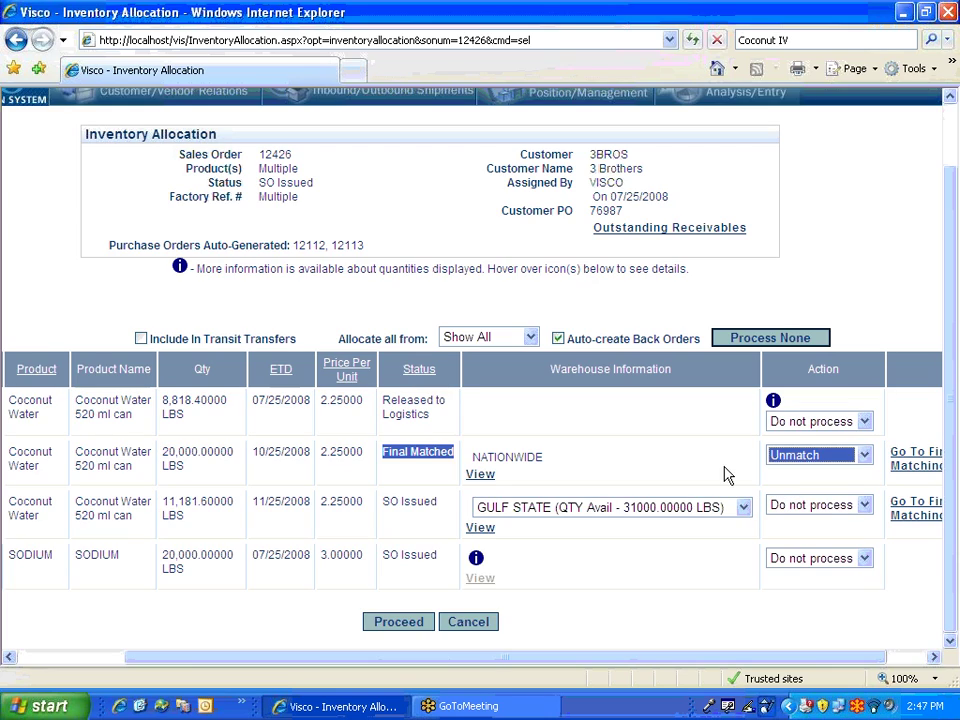
{"action": "left_click", "coordinate": [392, 623]}
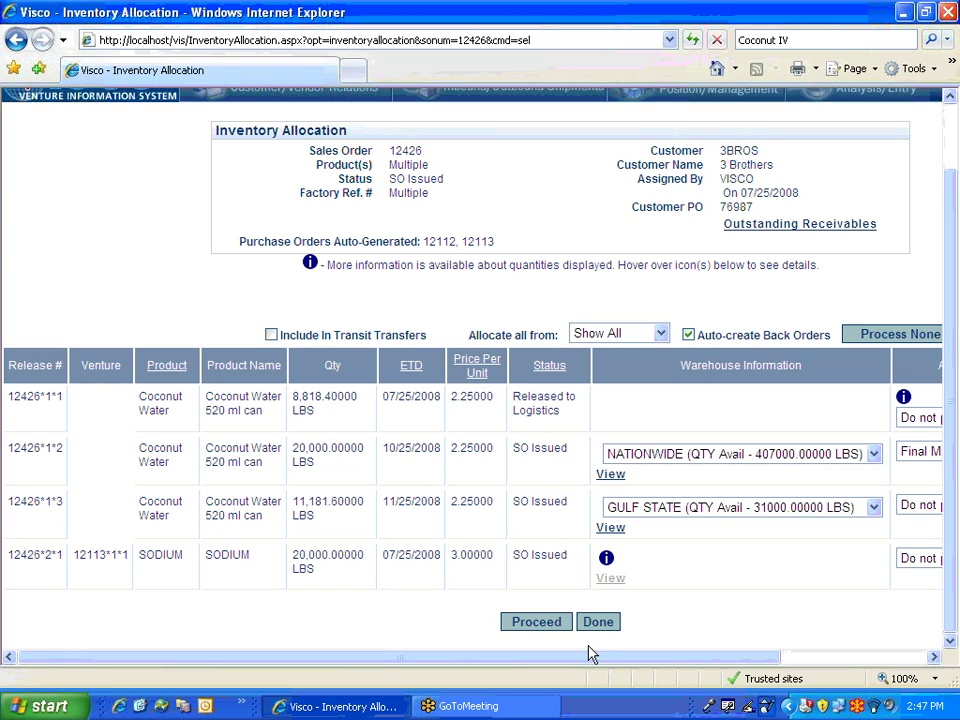
- Set the 20,000 LBS Coconut Water line's action to Release and check its warehouse choices, keeping NATIONWIDE
{"action": "left_click_drag", "start_coordinate": [590, 660], "coordinate": [704, 660]}
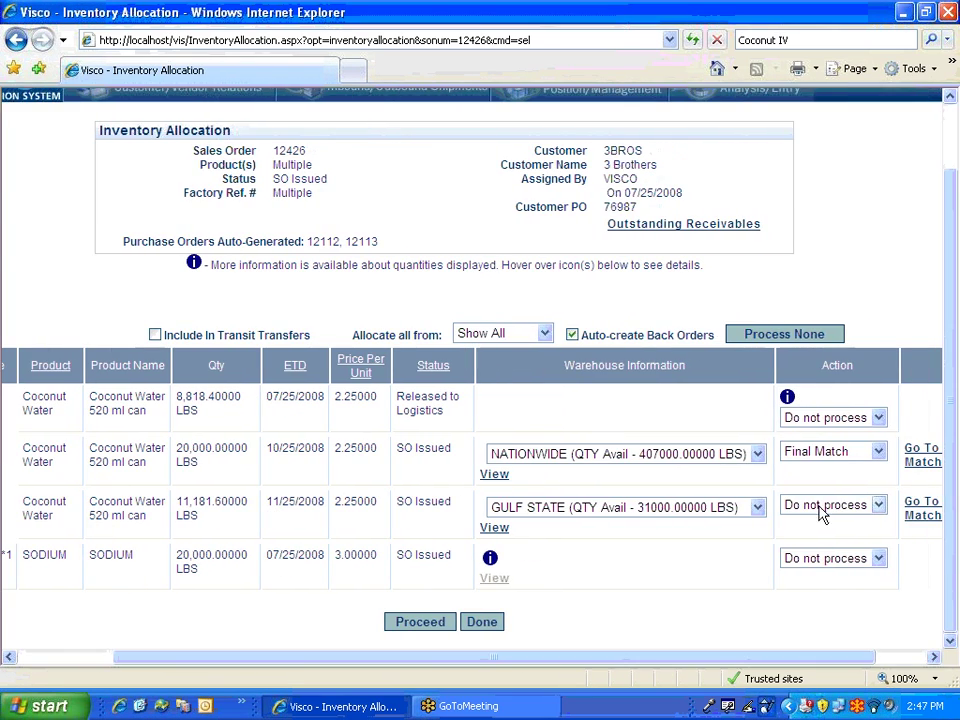
{"action": "left_click", "coordinate": [822, 452]}
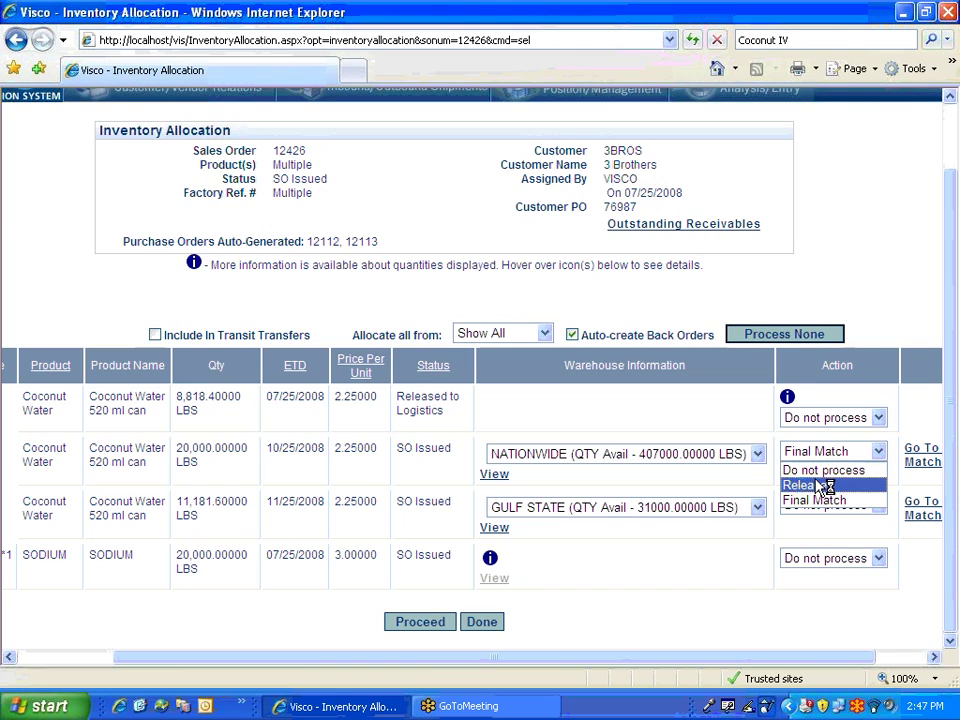
{"action": "left_click", "coordinate": [822, 485]}
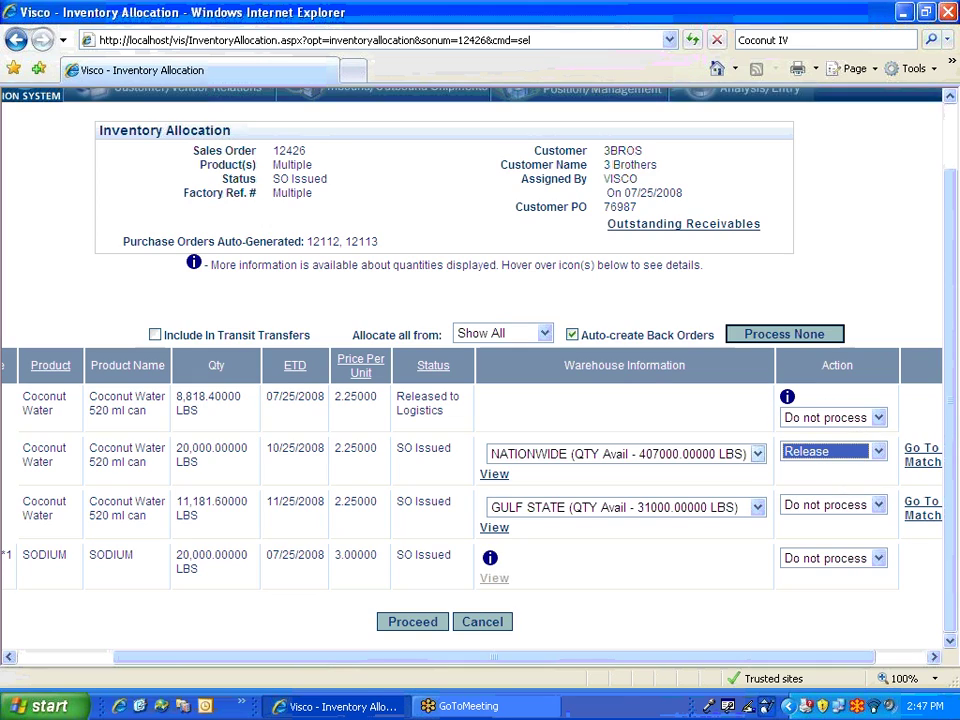
{"action": "left_click", "coordinate": [757, 453]}
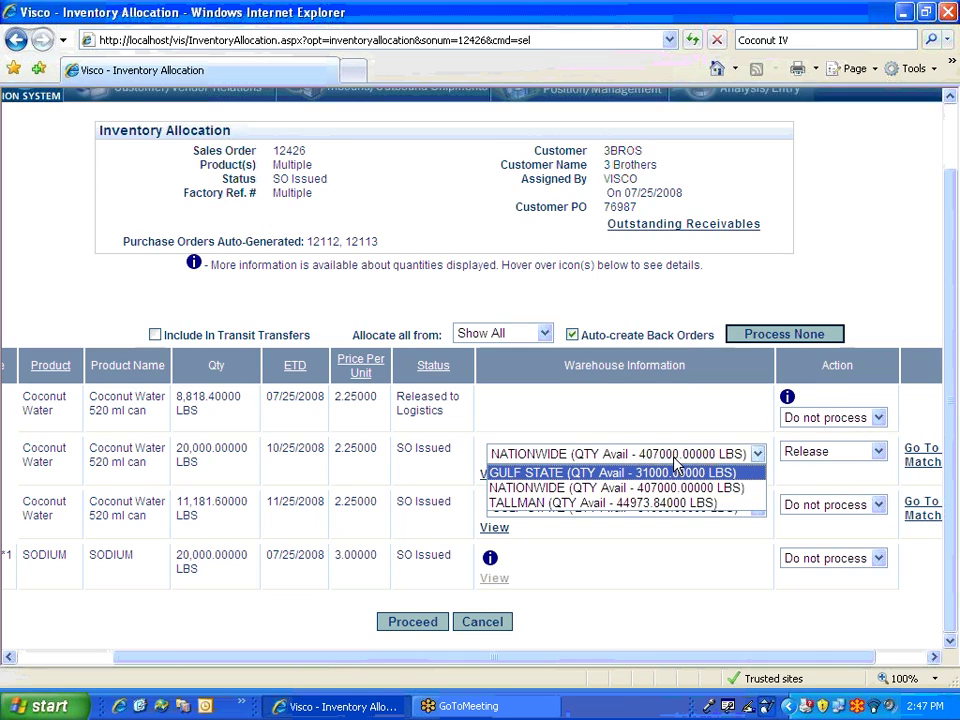
{"action": "left_click", "coordinate": [671, 600]}
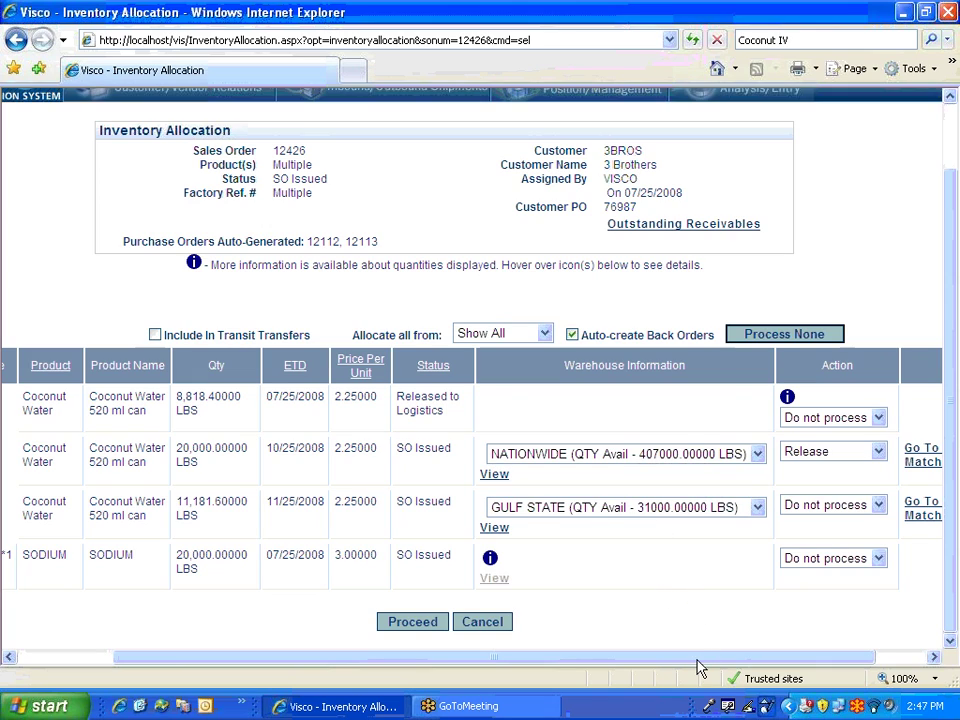
- Examine the quantity information notes on the SODIUM line and on the action of the 8,818.4 LBS Coconut Water line
{"action": "left_click_drag", "start_coordinate": [698, 668], "coordinate": [709, 666]}
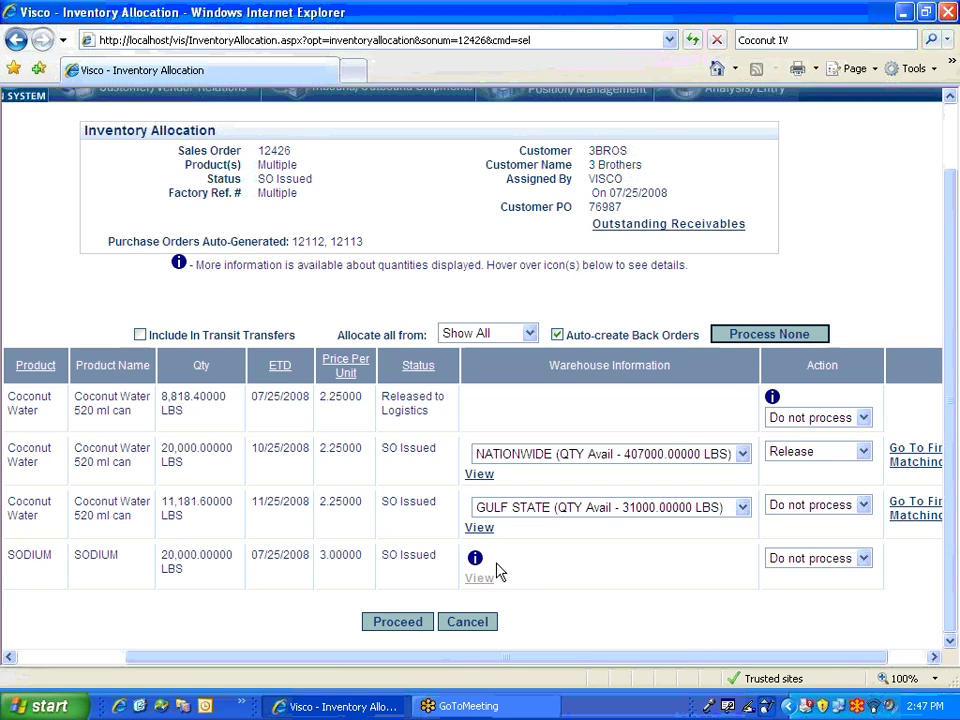
{"action": "mouse_move", "coordinate": [476, 562]}
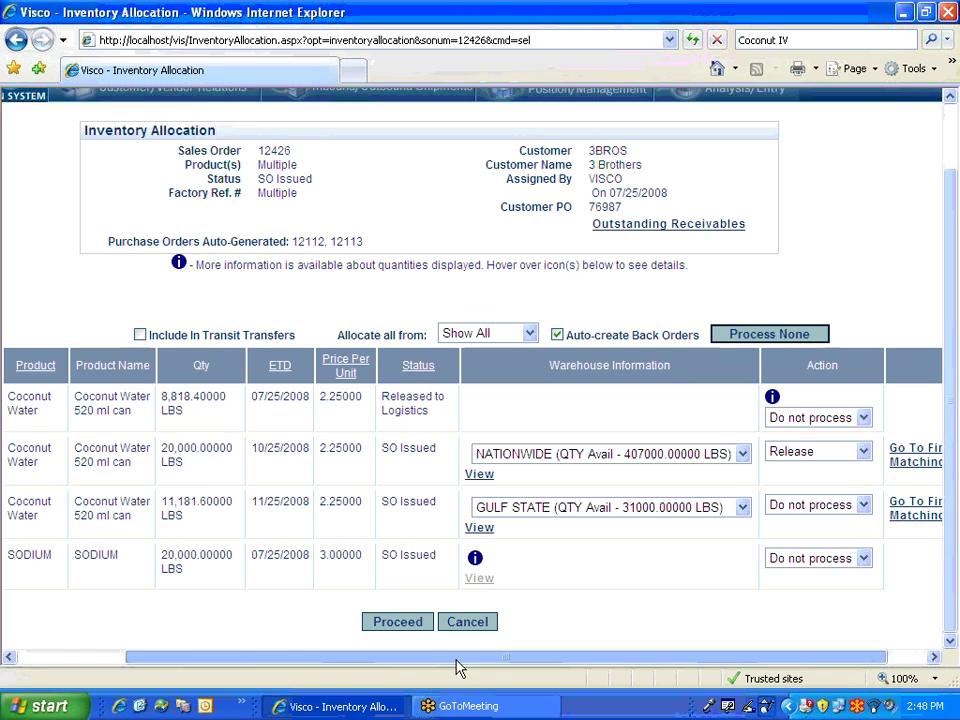
{"action": "left_click_drag", "start_coordinate": [457, 666], "coordinate": [507, 663]}
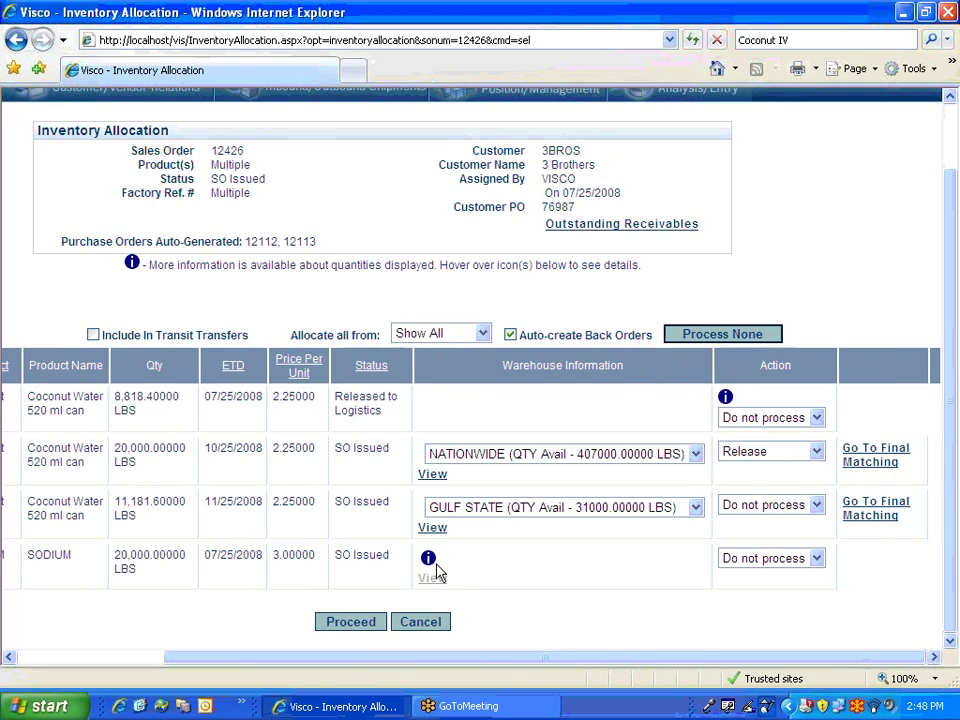
{"action": "mouse_move", "coordinate": [430, 560]}
{"action": "mouse_move", "coordinate": [728, 402]}
- Try to process the release of the 20,000 LBS Coconut Water line and read the row's alert details
{"action": "left_click", "coordinate": [350, 622]}
{"action": "left_click", "coordinate": [350, 622]}
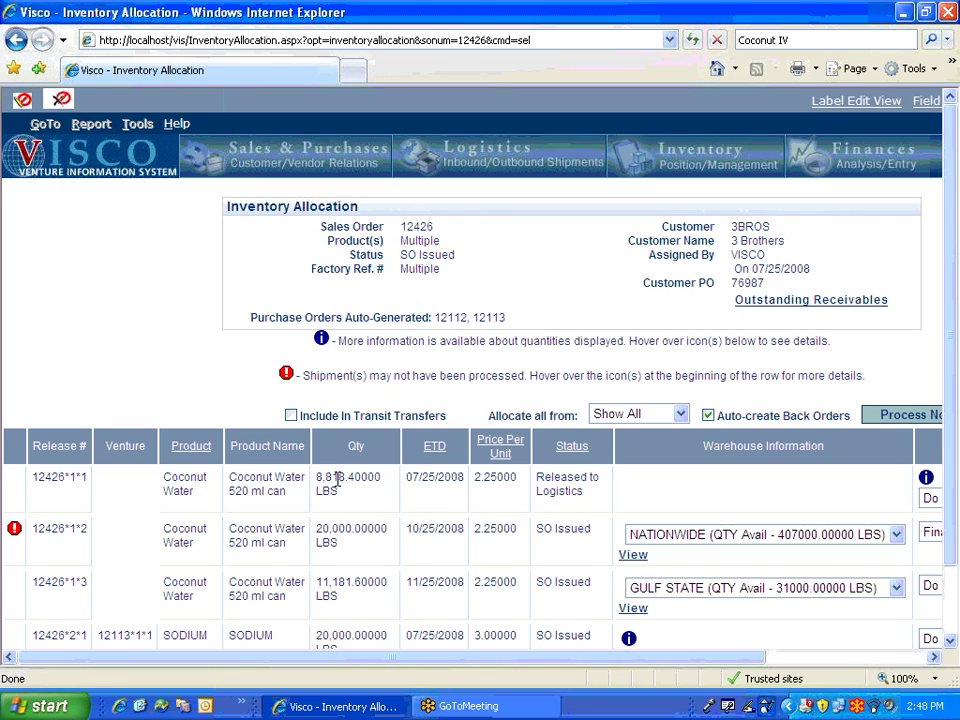
{"action": "scroll", "coordinate": [338, 480], "scroll_direction": "down", "scroll_amount": 2}
{"action": "mouse_move", "coordinate": [15, 450]}
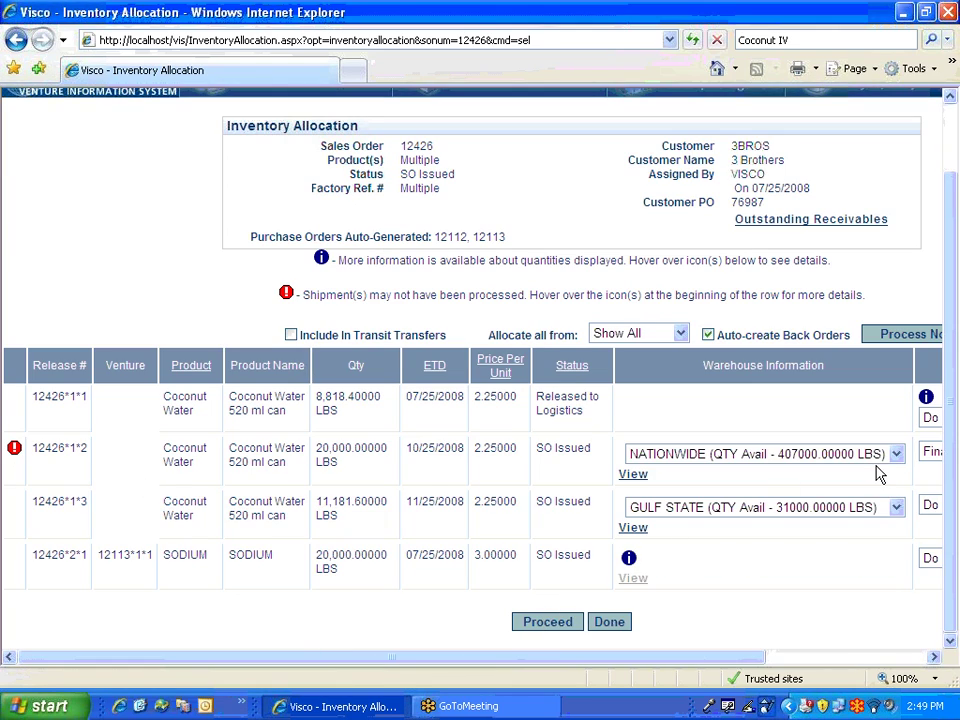
- Set the action of the 20,000 LBS Coconut Water line at NATIONWIDE to Release and process it
{"action": "left_click", "coordinate": [932, 452]}
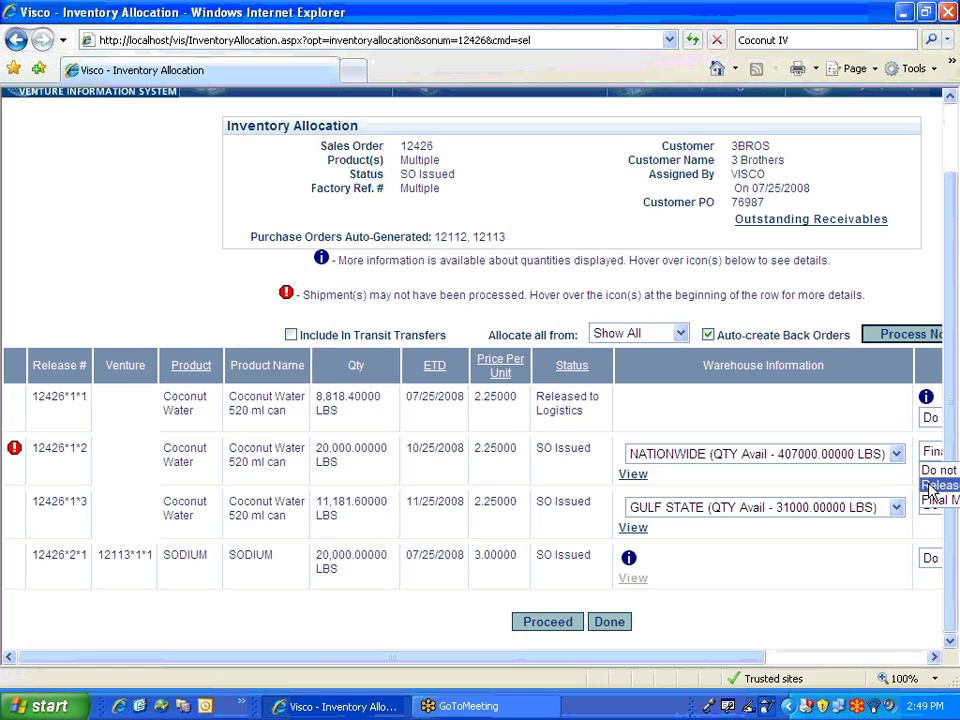
{"action": "left_click", "coordinate": [930, 486]}
{"action": "left_click", "coordinate": [537, 625]}
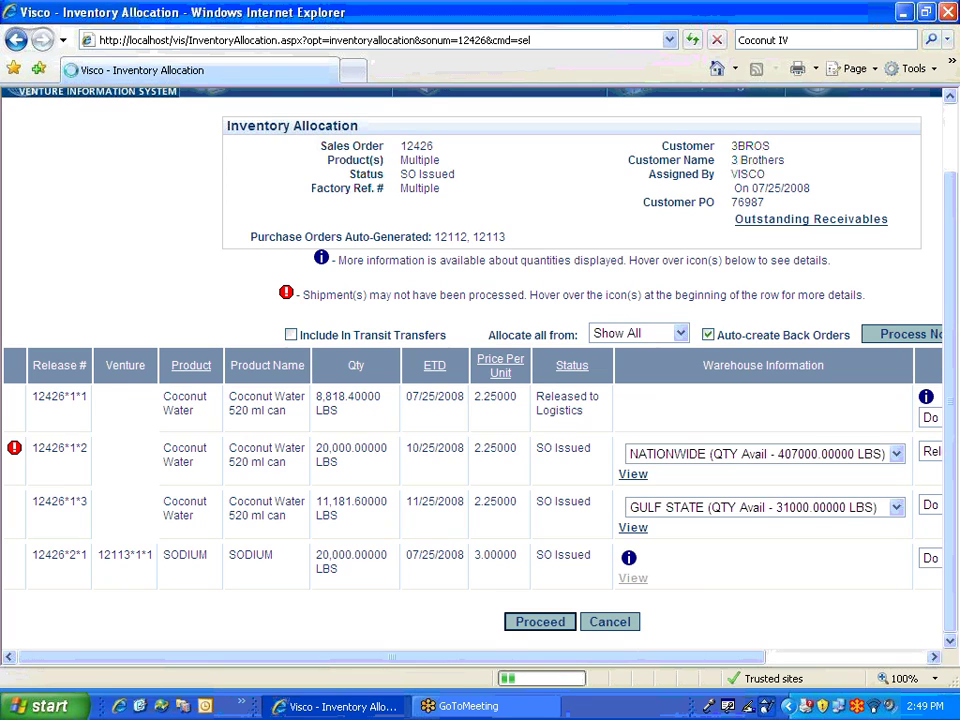
{"action": "scroll", "coordinate": [339, 516], "scroll_direction": "down", "scroll_amount": 2}
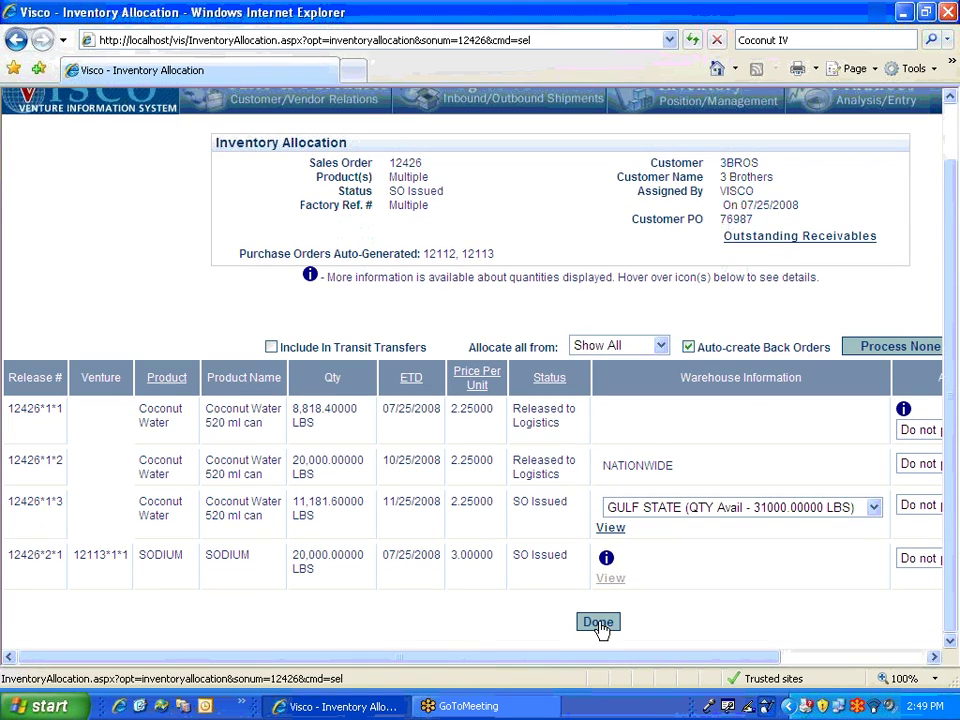
- Finish the inventory allocation for the sales order and open Delivery Maintenance in the Logistics section
{"action": "left_click", "coordinate": [598, 621]}
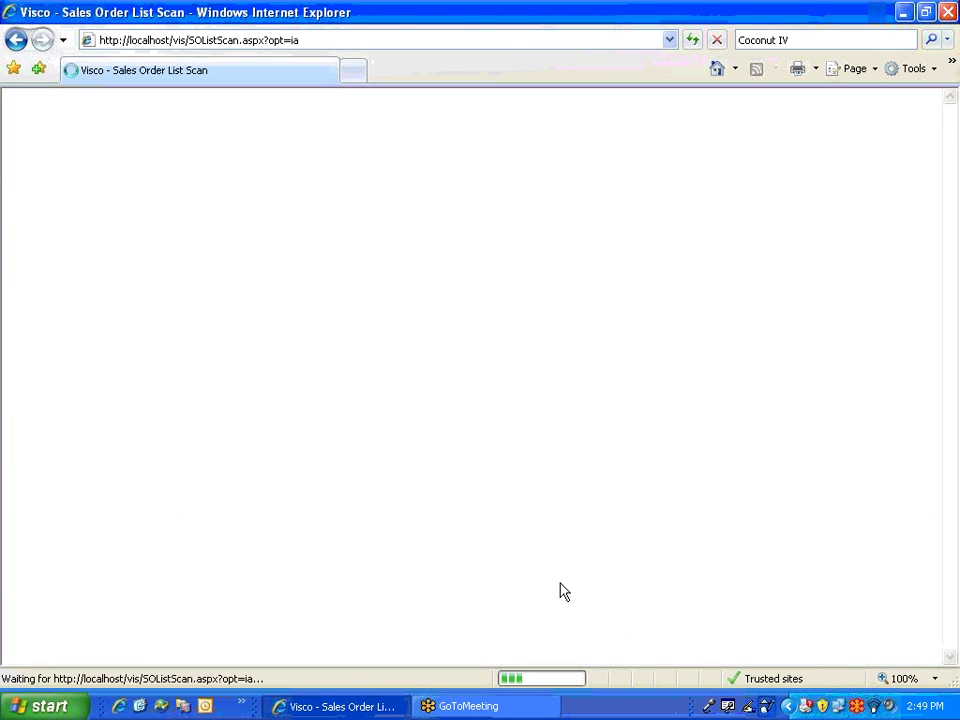
{"action": "left_click", "coordinate": [503, 148]}
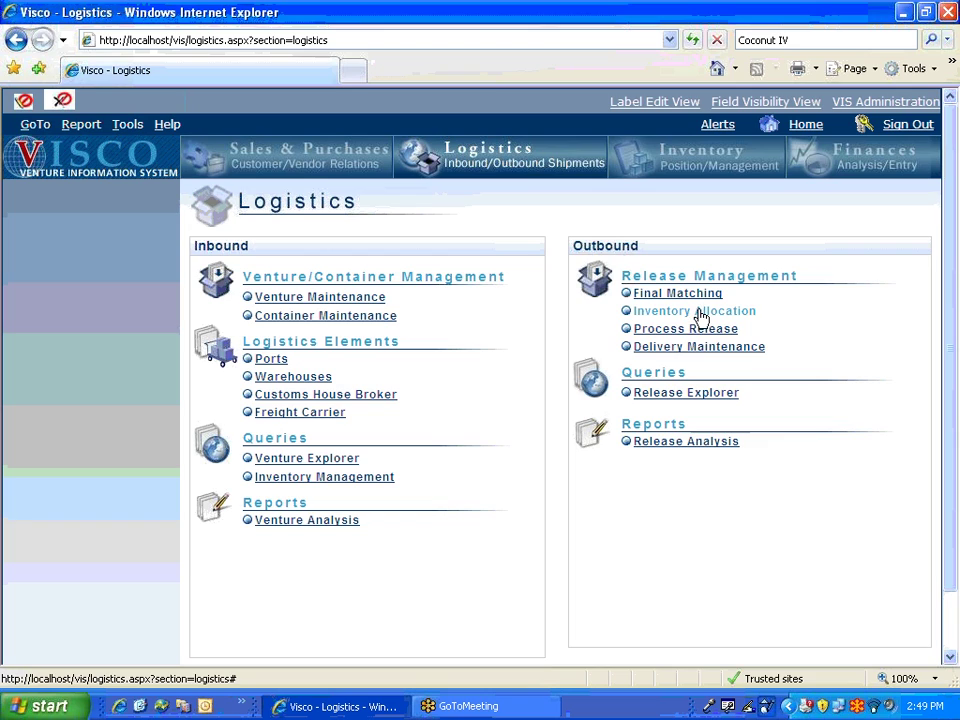
{"action": "left_click", "coordinate": [698, 347]}
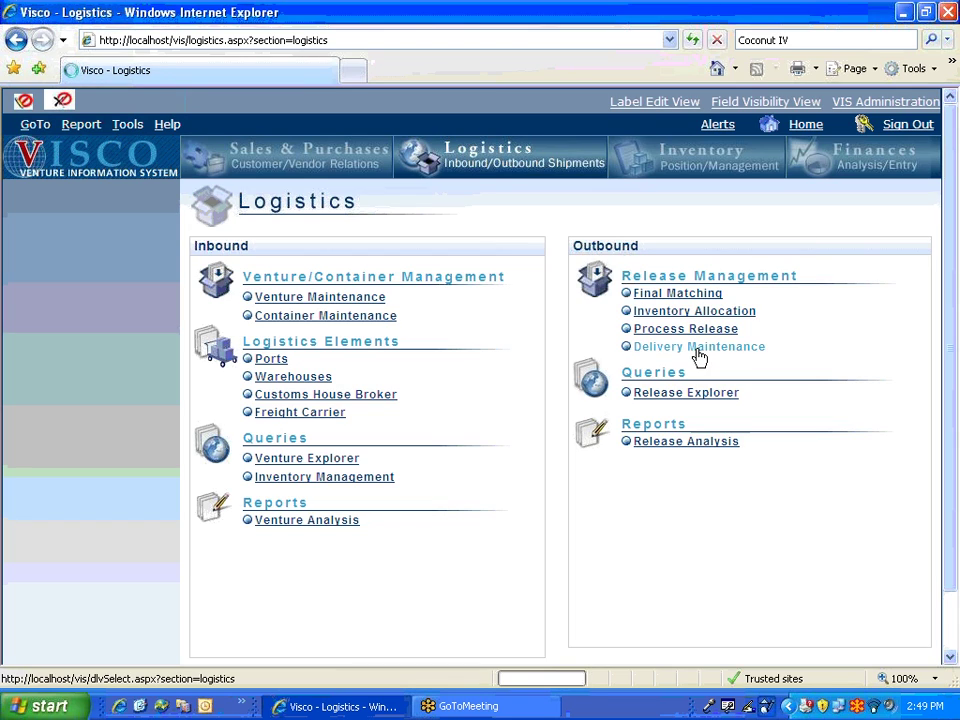